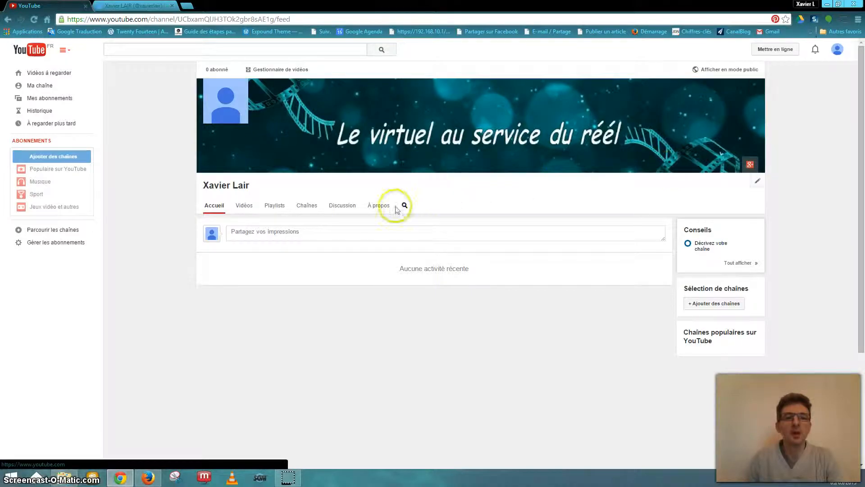
Open the channel's custom links for editing and turn off overlaying the associated Google+ page on the channel art.
left_click(376, 206)
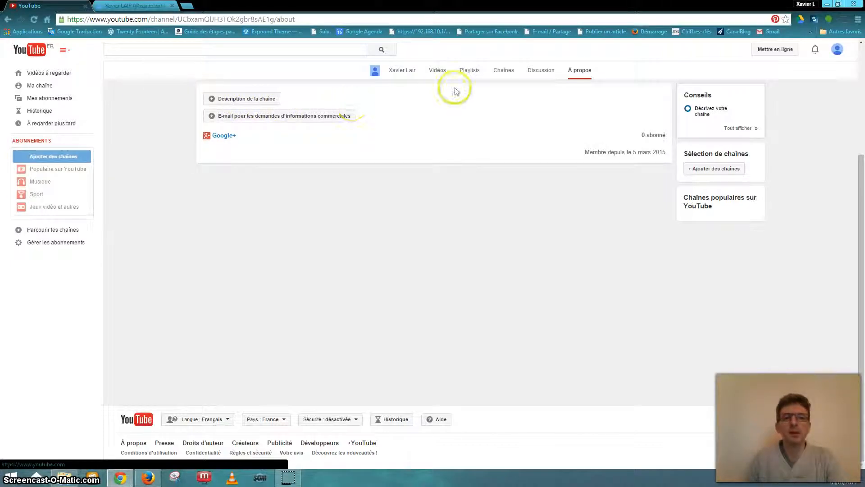
left_click(7, 20)
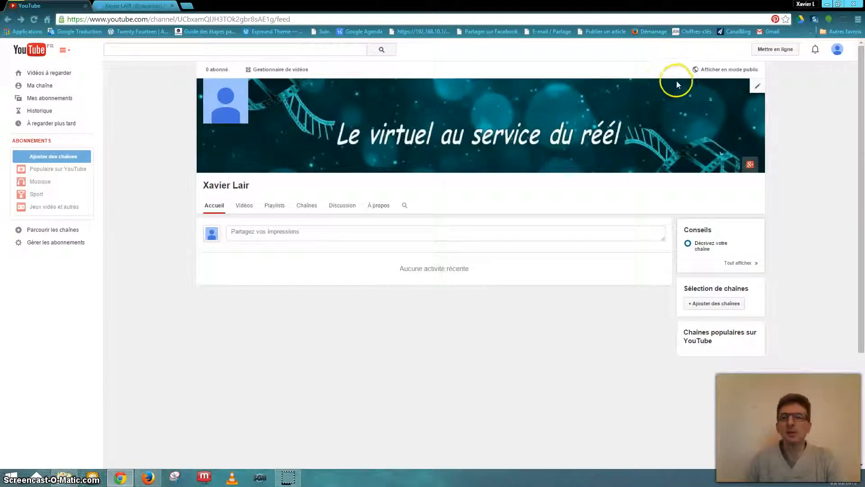
left_click(757, 86)
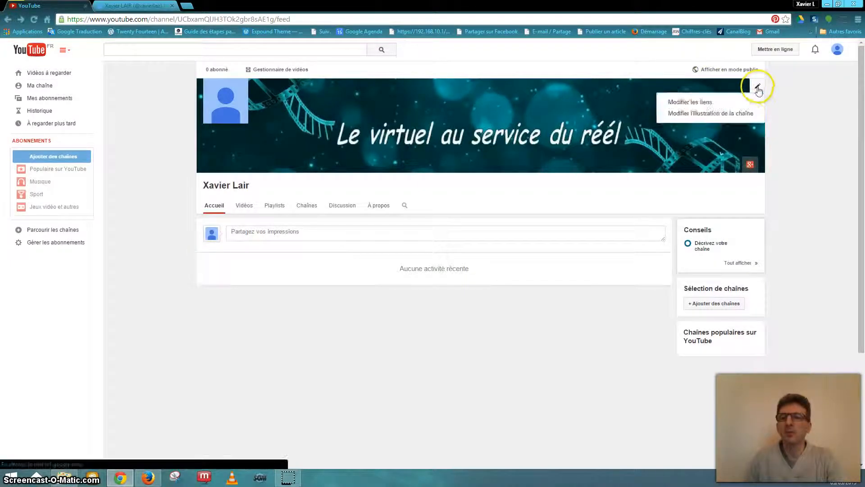
left_click(720, 102)
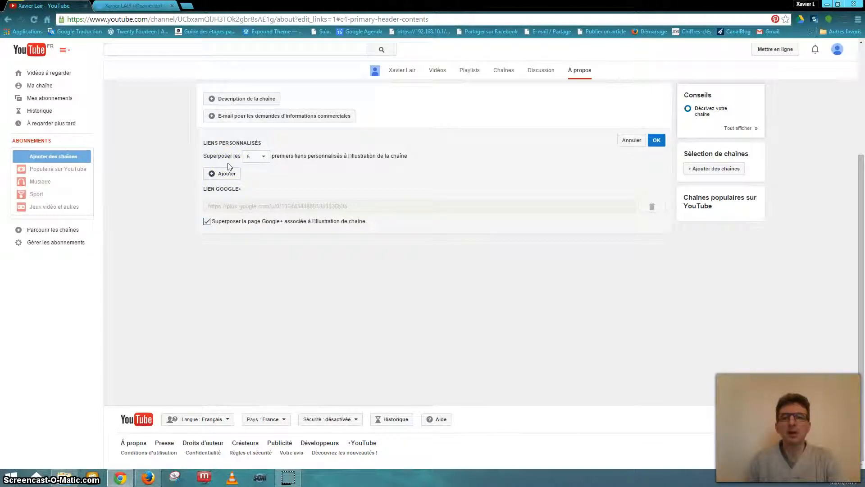
left_click(215, 224)
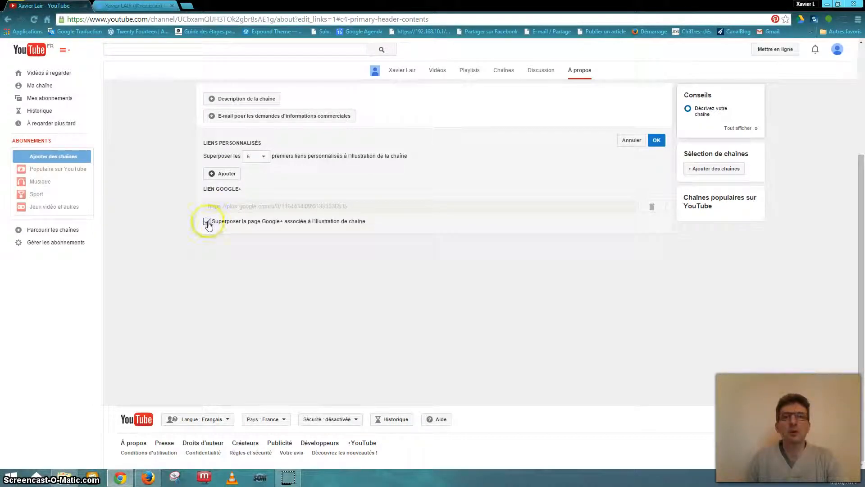
left_click(206, 222)
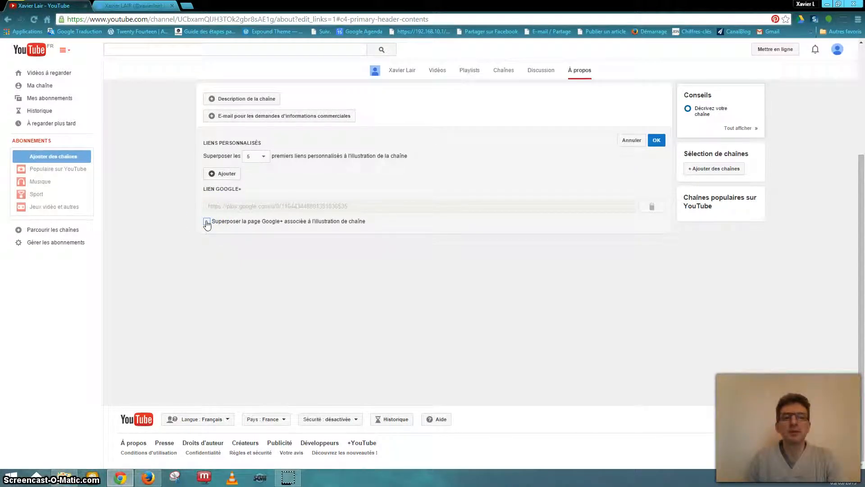
left_click(206, 223)
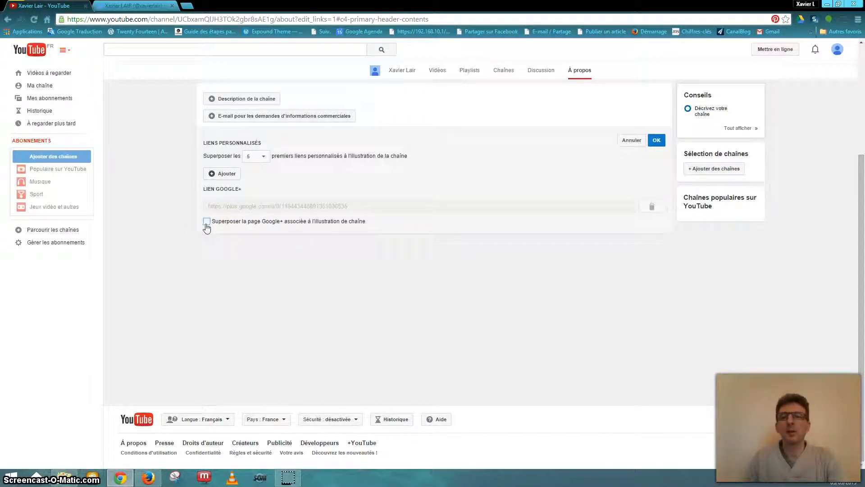
Add a custom link to the channel with the title "Twitter".
left_click(225, 178)
left_click(233, 172)
type("Twitter")
left_click(372, 174)
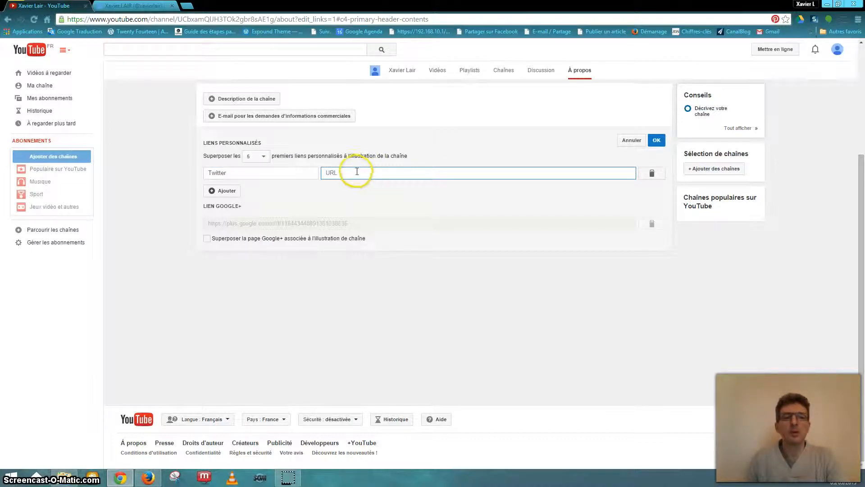
Copy the Twitter profile's web address into the Twitter link's URL and add an empty second link row.
left_click(133, 5)
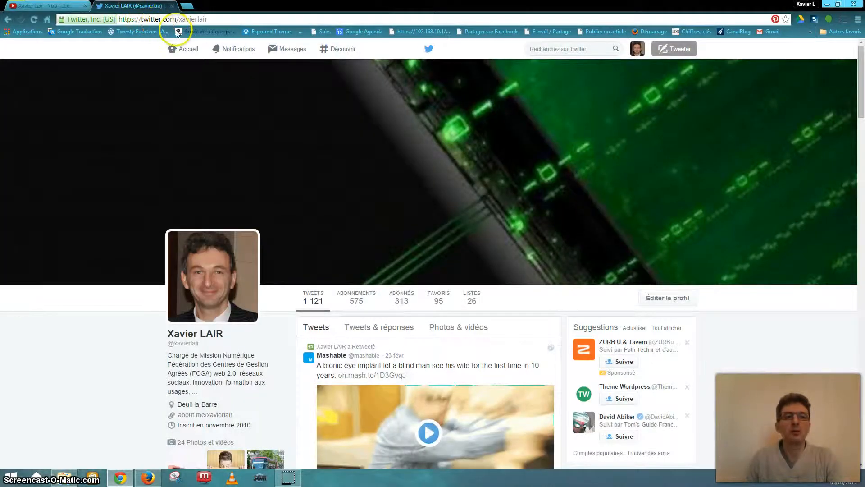
left_click_drag(256, 17, 79, 19)
key("ctrl+c")
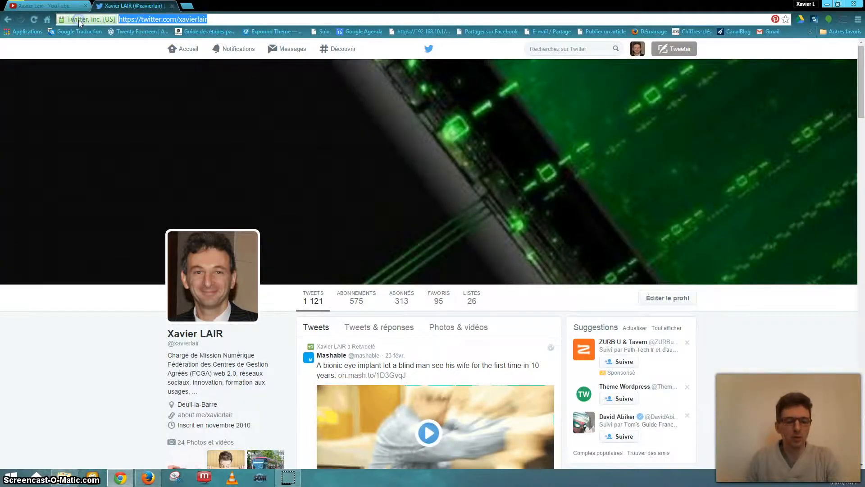
left_click(49, 5)
key("ctrl+v")
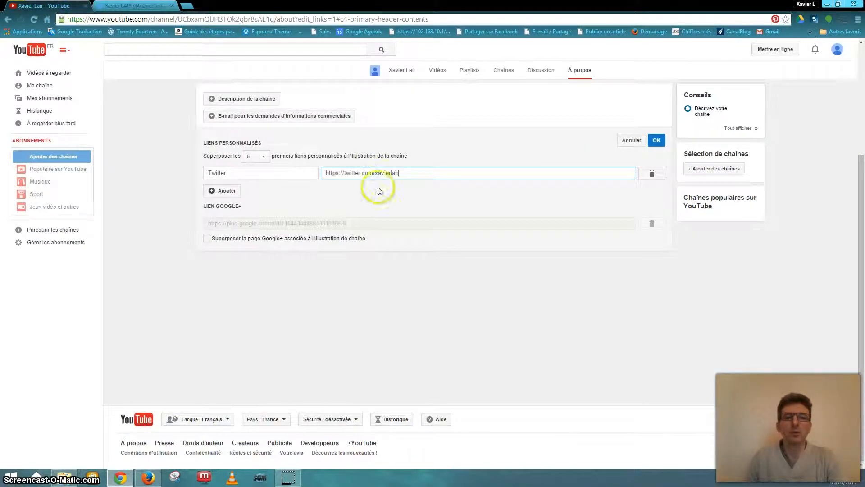
left_click(230, 193)
left_click(241, 190)
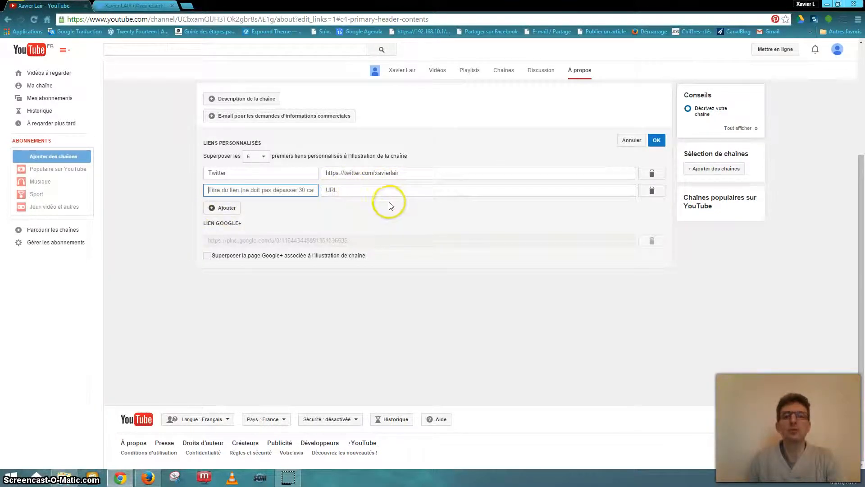
Begin the channel description with "Cette chaîne est crée à titre de démonstration", correcting the spelling of the last word.
left_click(250, 100)
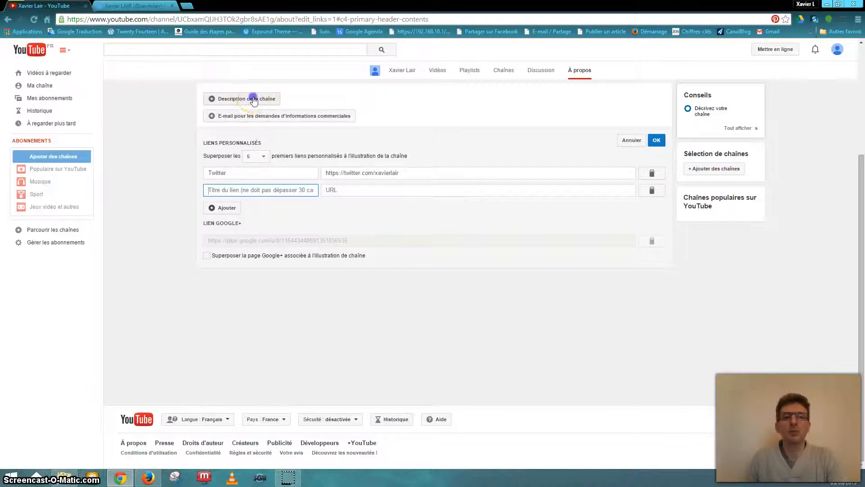
left_click(261, 112)
type("Cette ch")
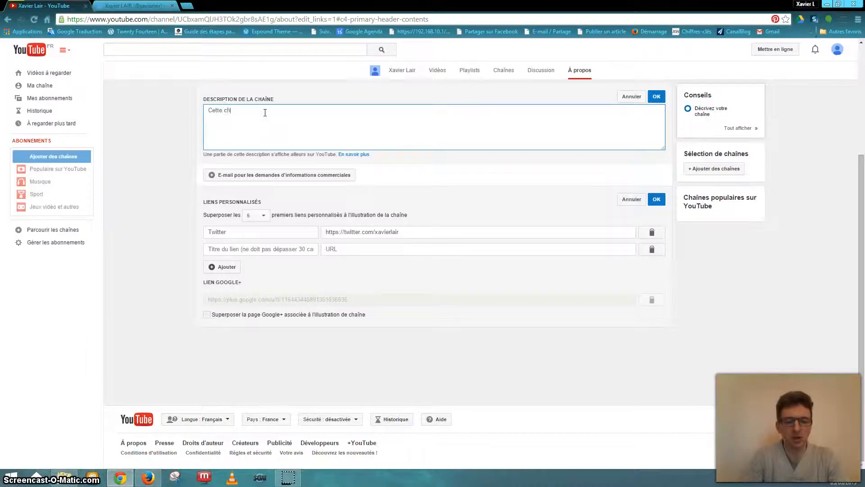
type("aîne est créé à titr")
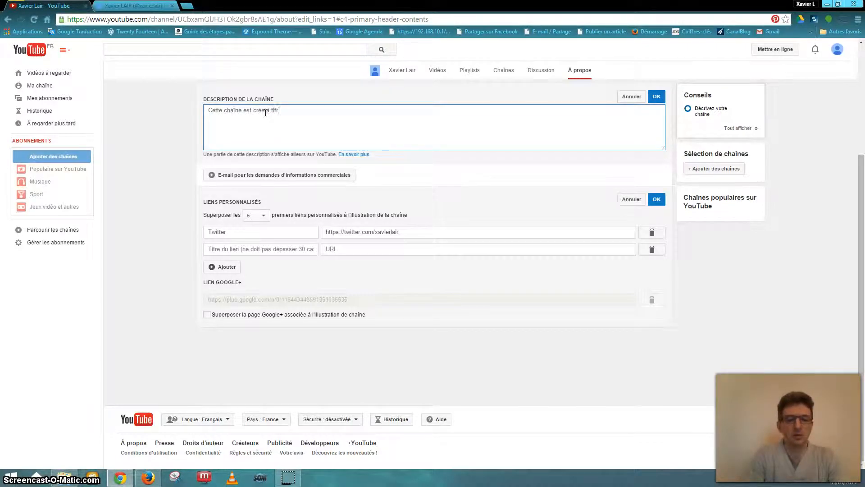
type("a titre de démonstation")
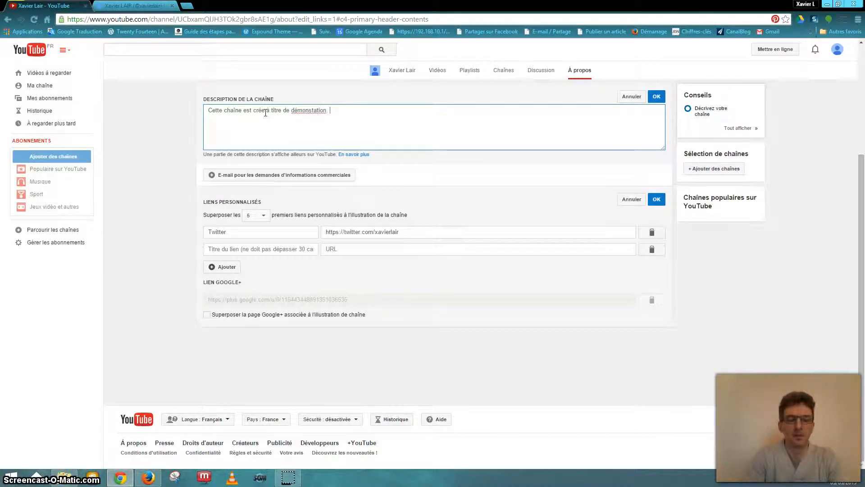
right_click(306, 108)
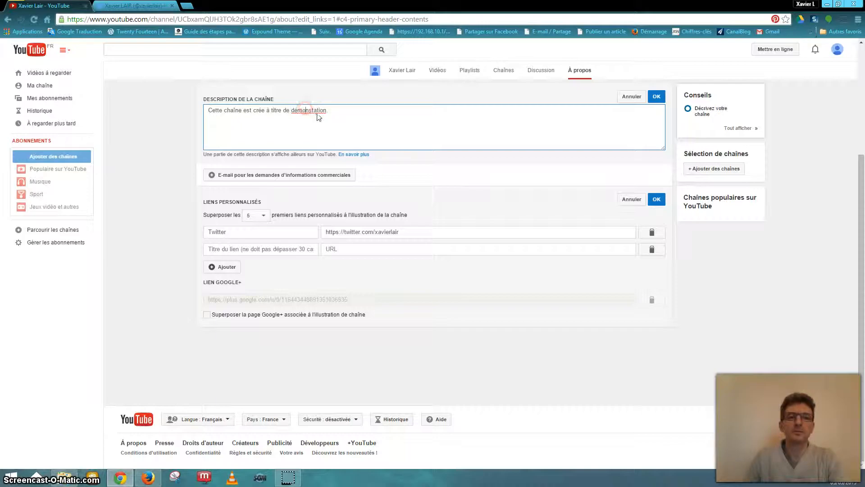
left_click(351, 113)
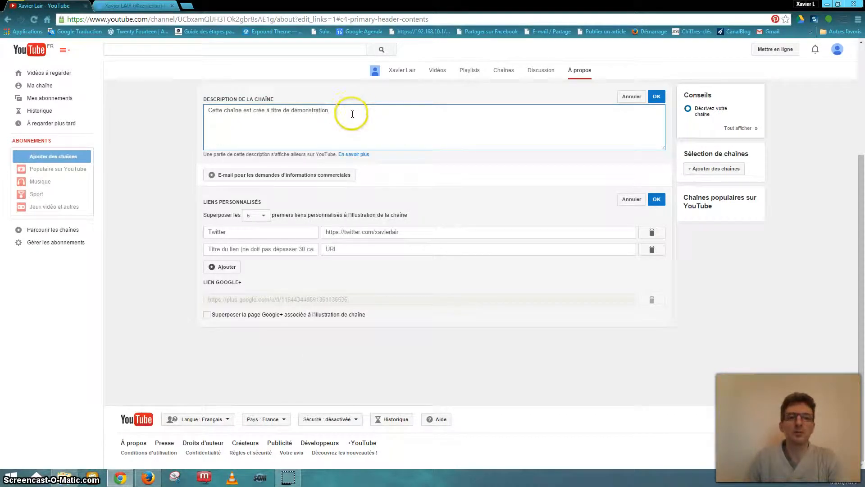
Continue the channel description with the sentence "Elle présentera des vidéos qui expliqueront comment créer et gérer une chaîne Youtube.".
type(". Elel e")
key("BackSpace")
key("BackSpace")
key("BackSpace")
key("BackSpace")
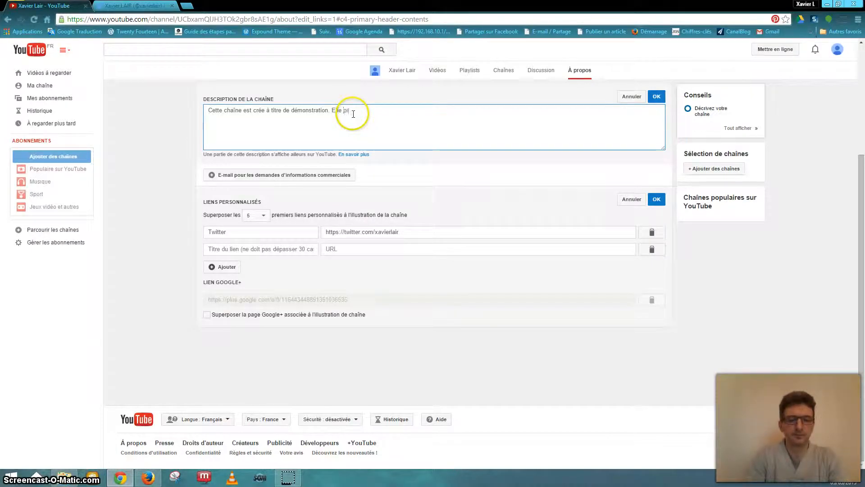
type("le présentera des vidéos")
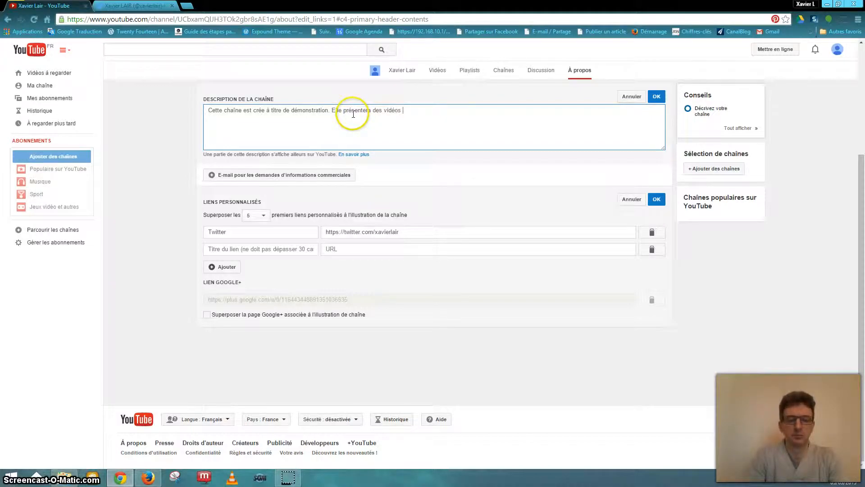
type(" qui expli")
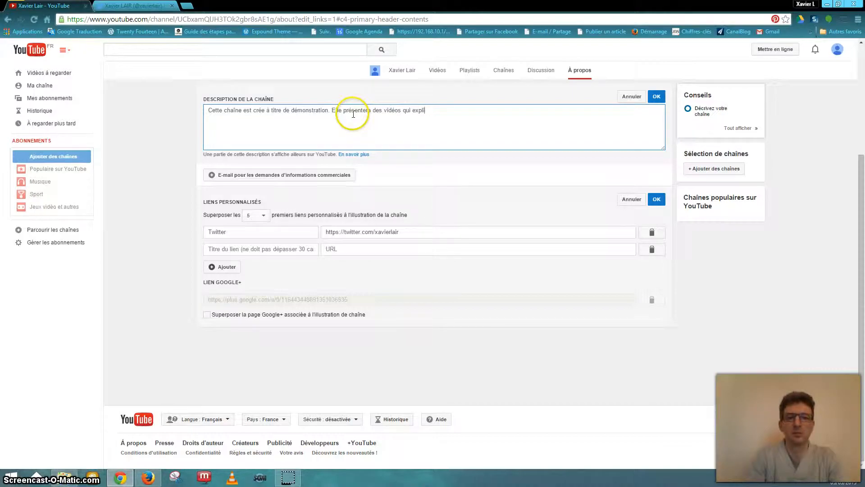
type("queront comment c")
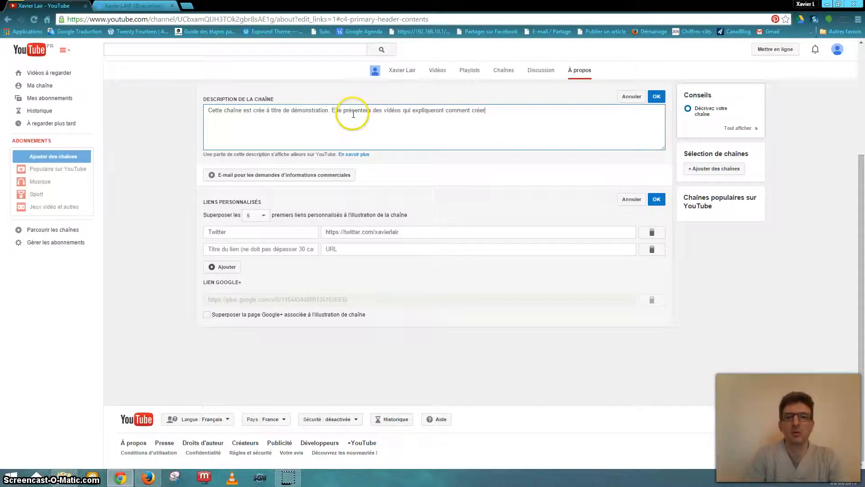
type("réer et gérer une ch")
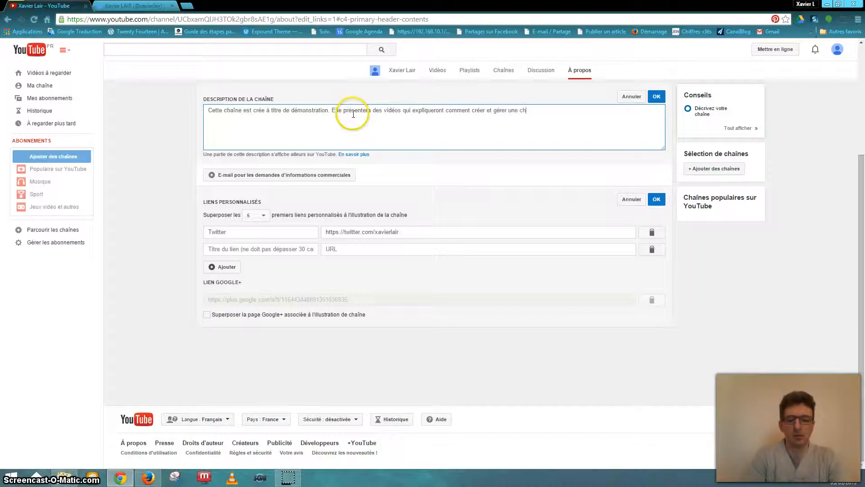
type("aîne Youtube.")
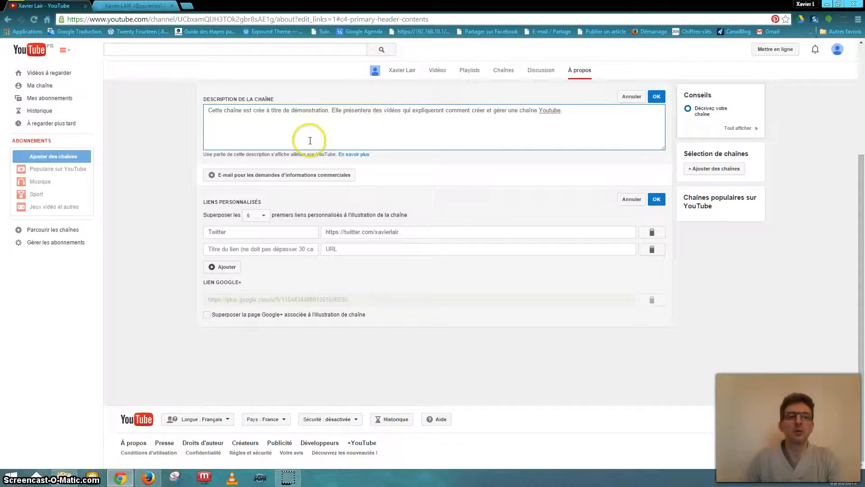
Enter the channel owner's e-mail address as the contact for business enquiries.
left_click(212, 175)
left_click(263, 188)
type("xavier")
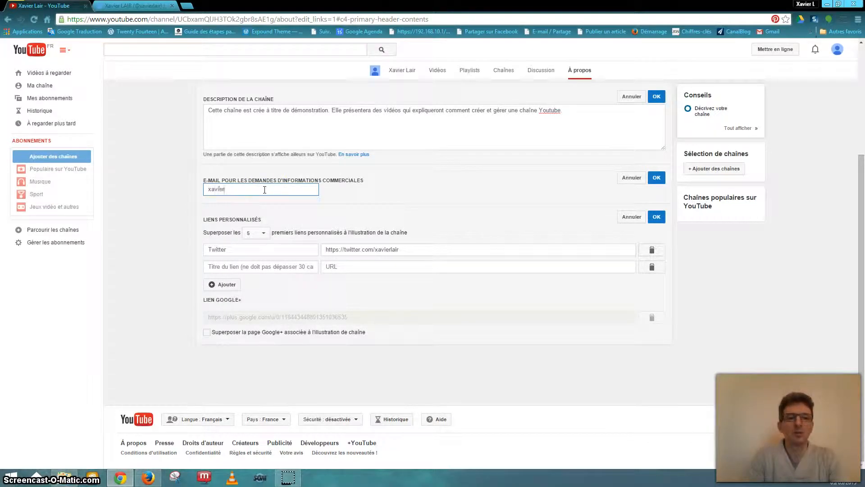
type(" la")
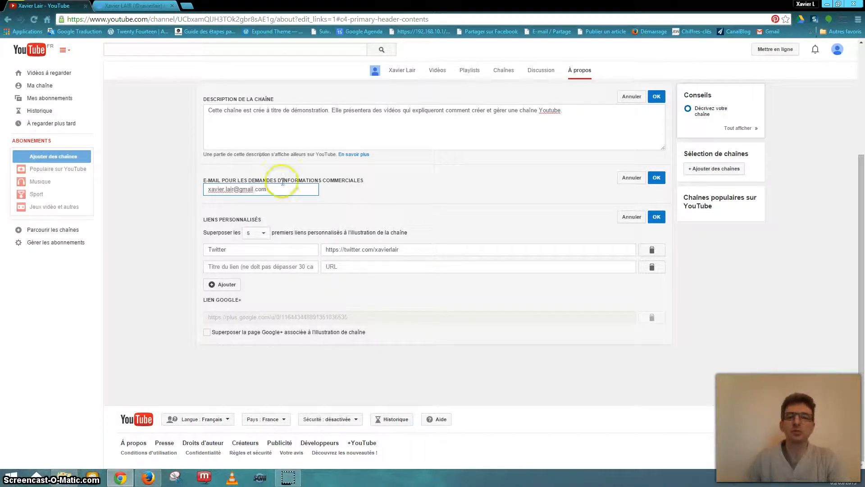
Save the channel description, the business enquiries e-mail and the custom links.
left_click(649, 100)
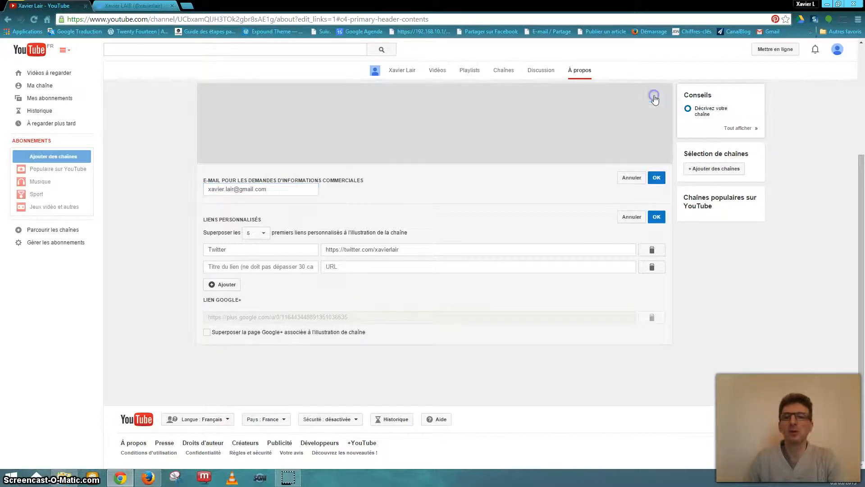
left_click(655, 113)
left_click(656, 142)
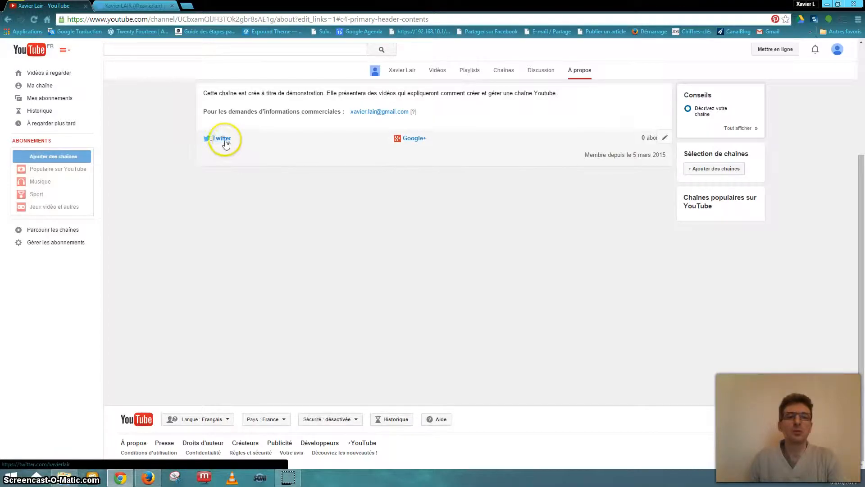
Return to the channel home page and test the Twitter link on the banner, closing the page it opens.
left_click(664, 140)
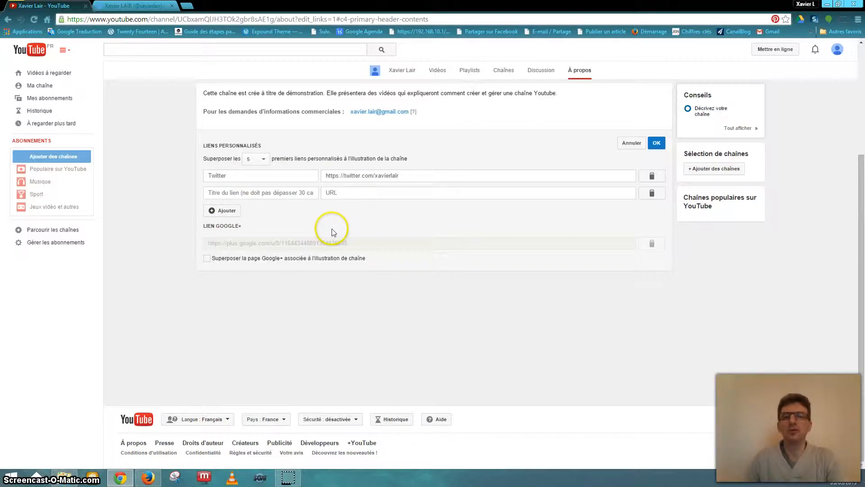
left_click(399, 72)
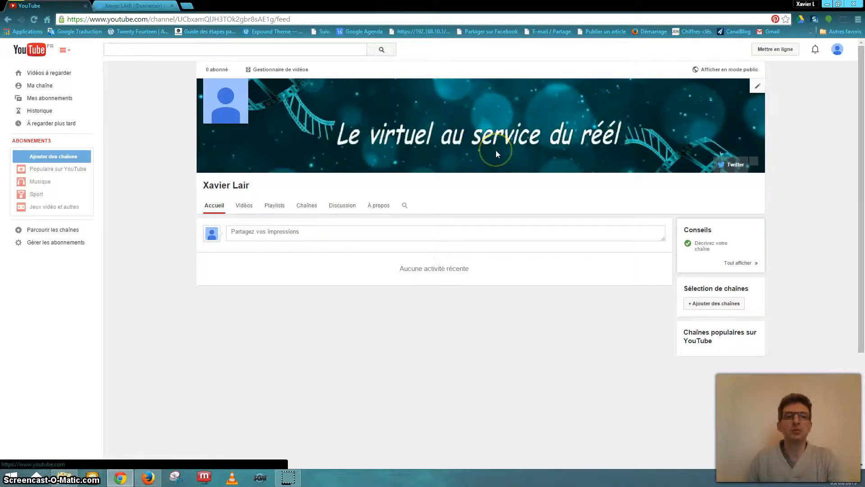
left_click(734, 164)
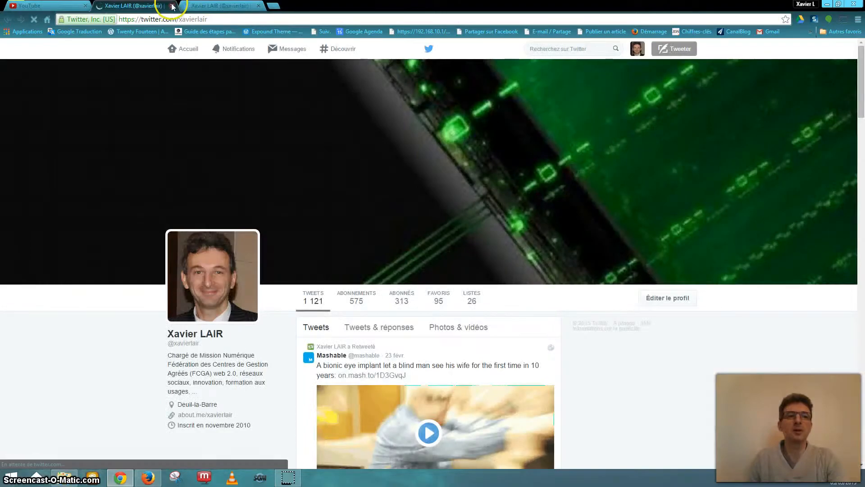
left_click(172, 6)
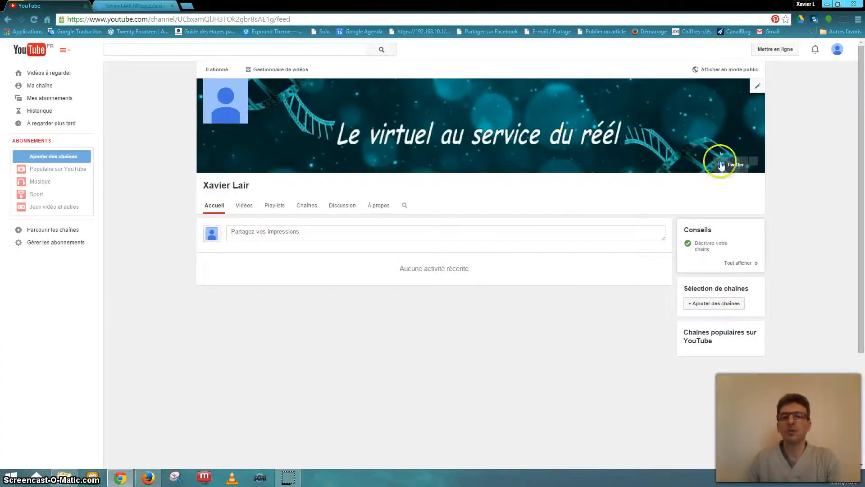
Review the channel description in its editor on the About page, cancel editing and return to the channel home page.
left_click(379, 205)
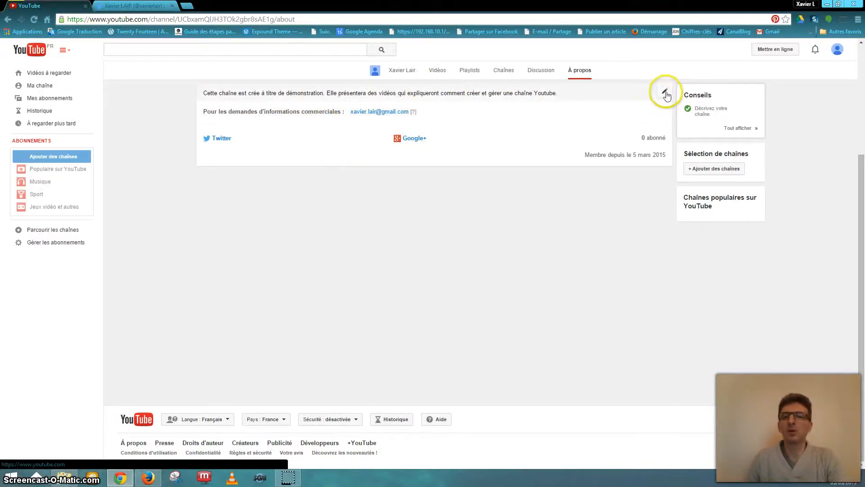
left_click(665, 93)
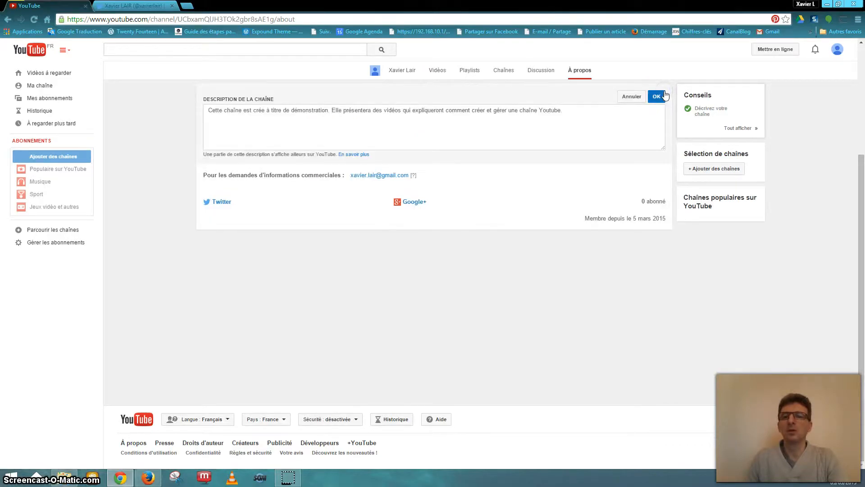
left_click(638, 102)
left_click(630, 99)
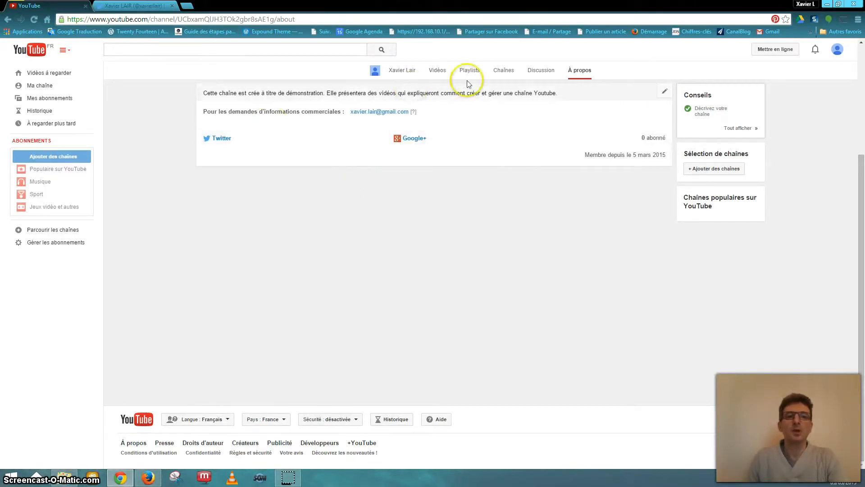
left_click(402, 72)
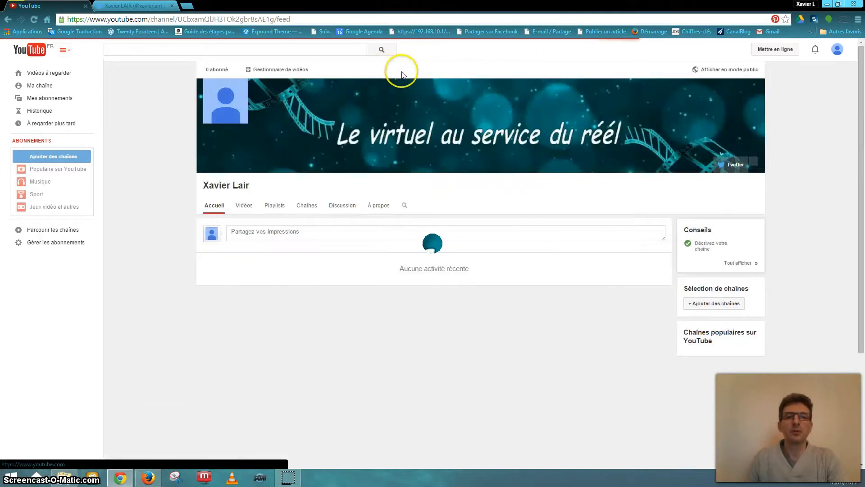